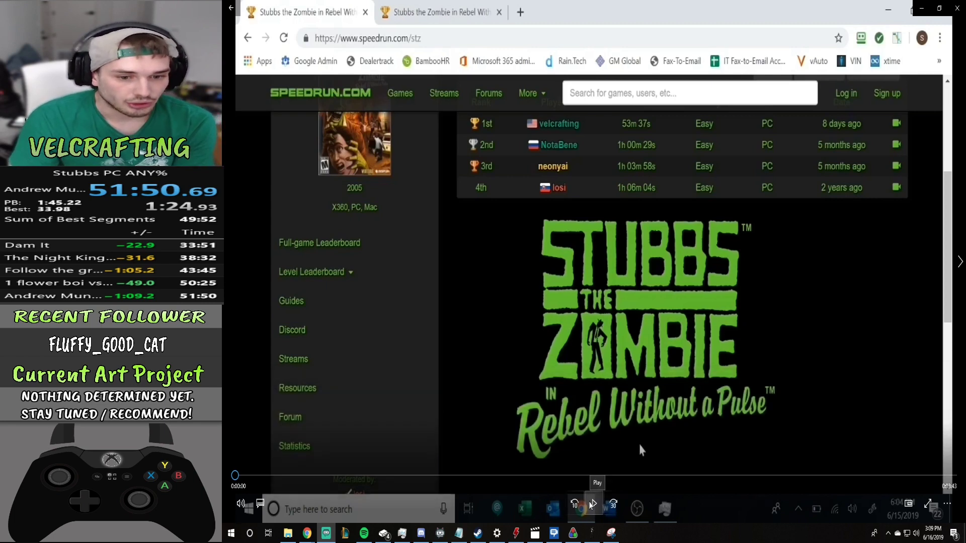
# Play the embedded speedrun video on the Stubbs the Zombie leaderboard page.
pyautogui.click(594, 505)
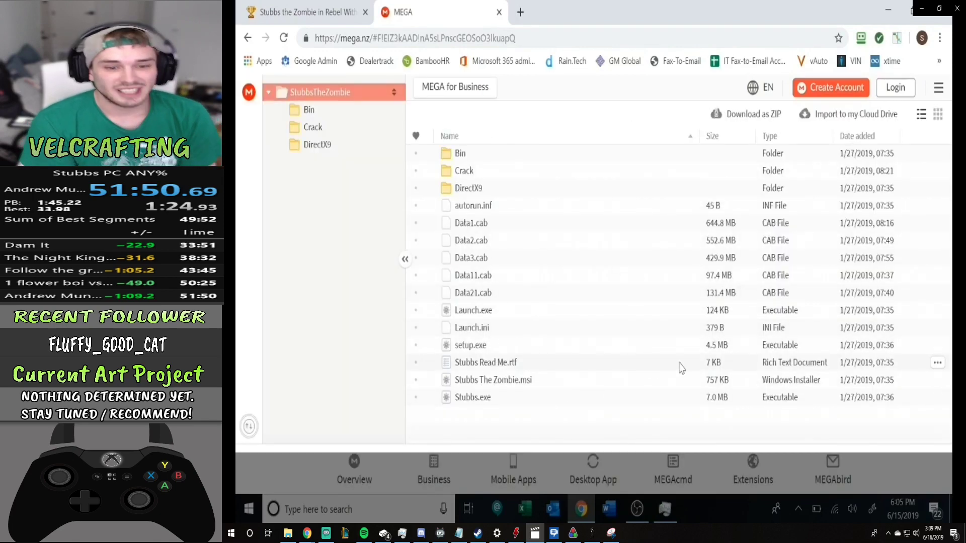
# Open the Desktop StubbsTheZombie folder, run setup and get past the installer's welcome page.
pyautogui.press('super')
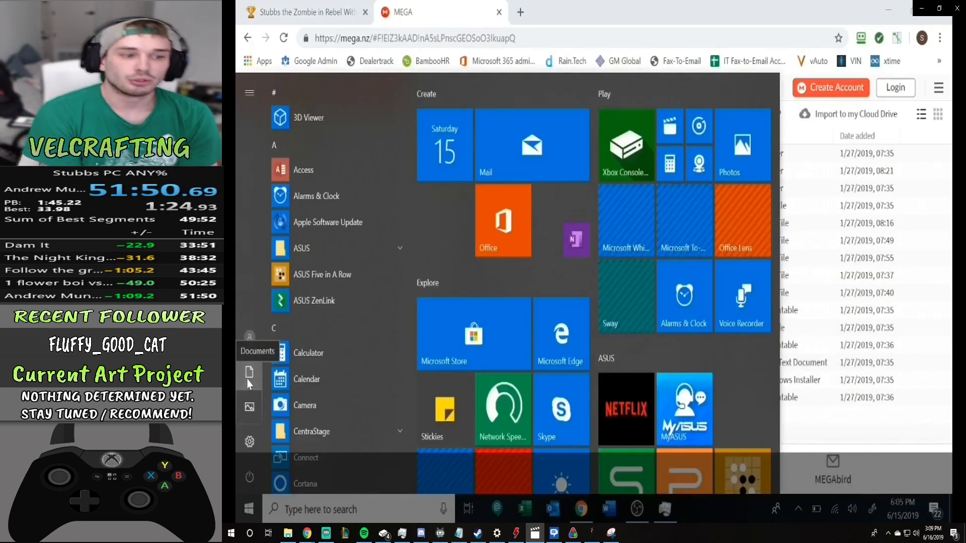
pyautogui.click(249, 385)
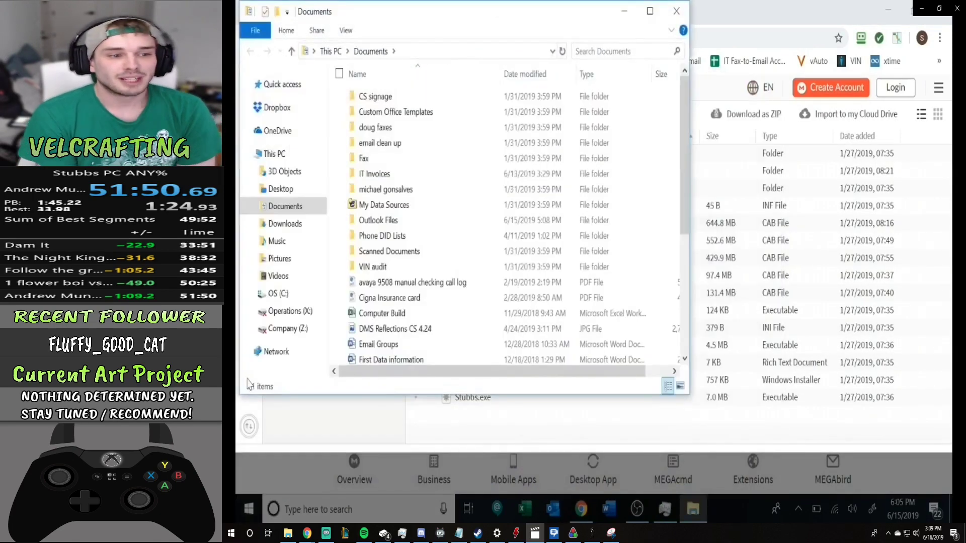
pyautogui.click(281, 189)
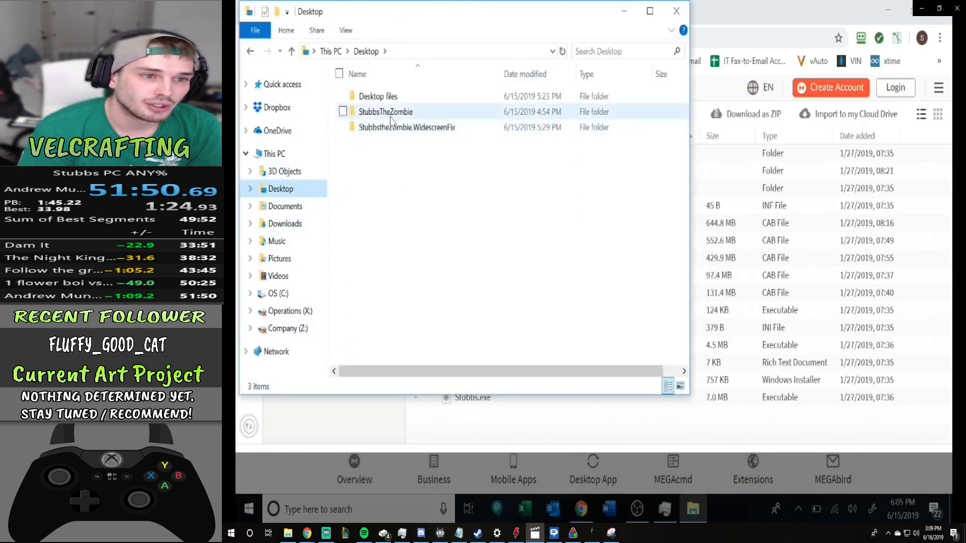
pyautogui.click(398, 120)
pyautogui.doubleClick(397, 120)
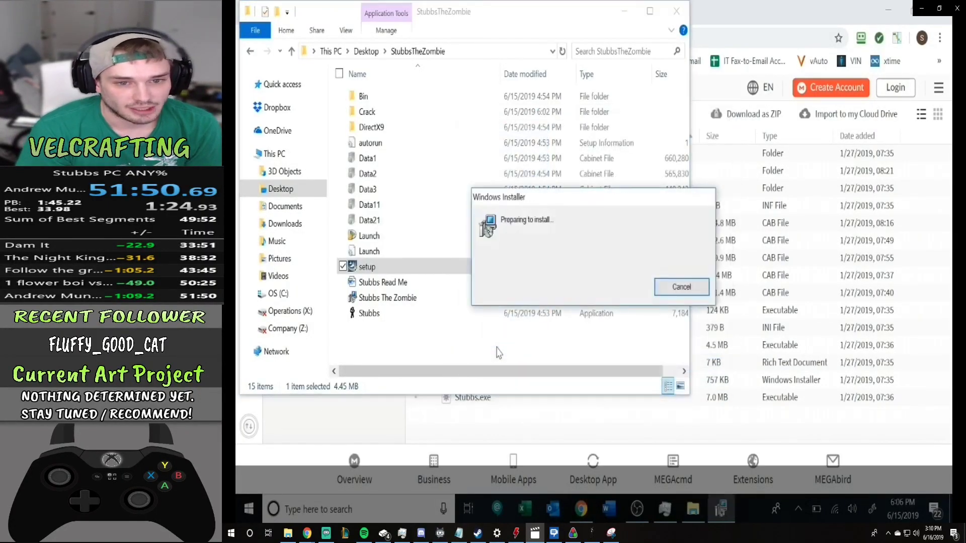
pyautogui.press('Return')
# Accept the licence, install Stubbs The Zombie and OpenAL, and finish the wizard.
pyautogui.click(507, 322)
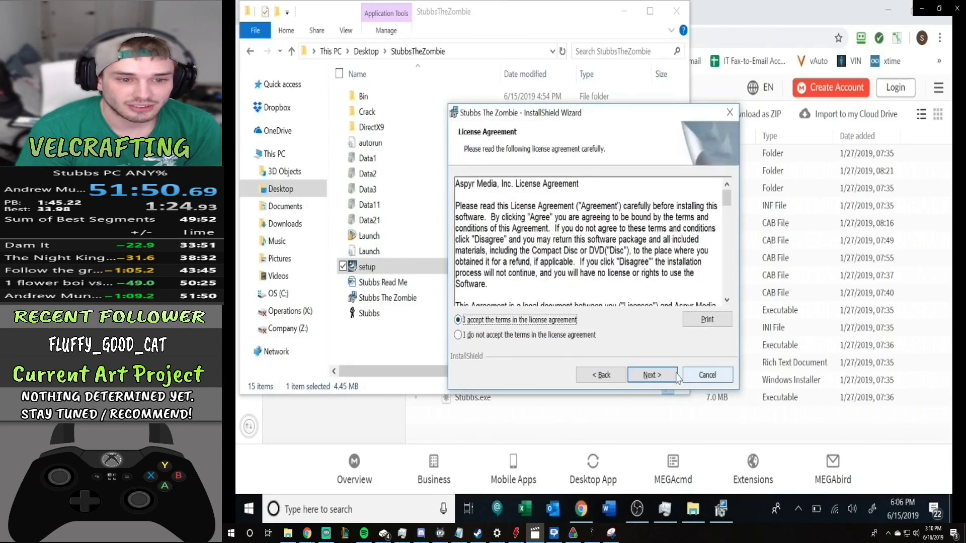
pyautogui.click(676, 376)
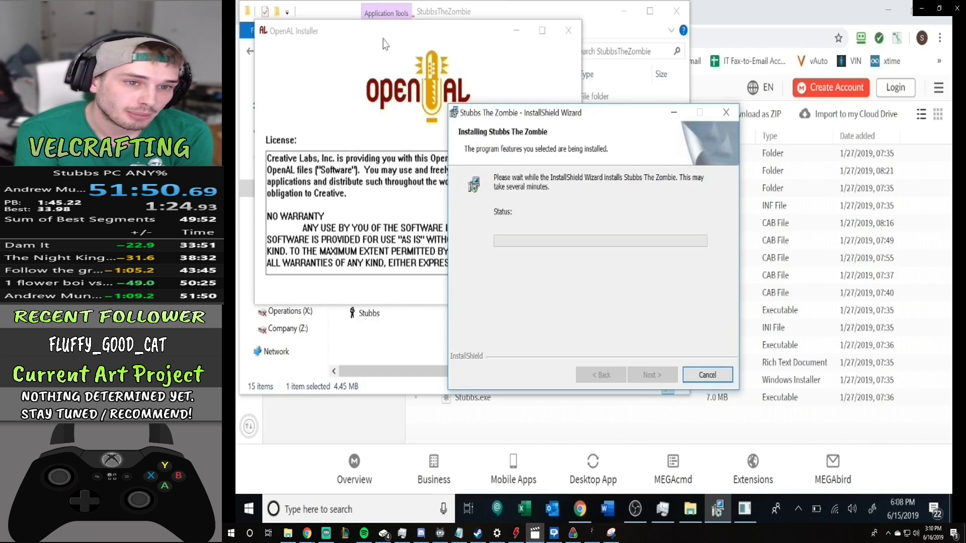
pyautogui.click(385, 60)
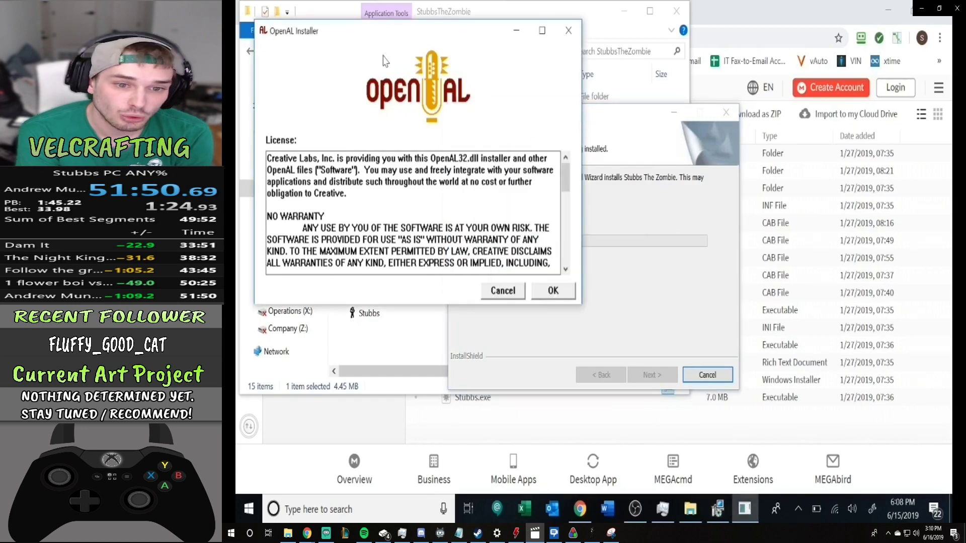
pyautogui.click(569, 290)
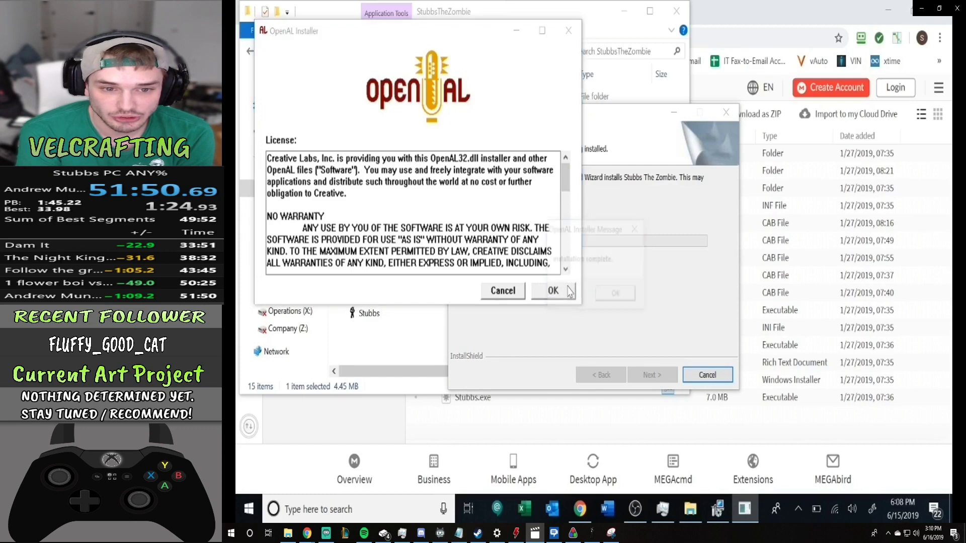
pyautogui.click(625, 298)
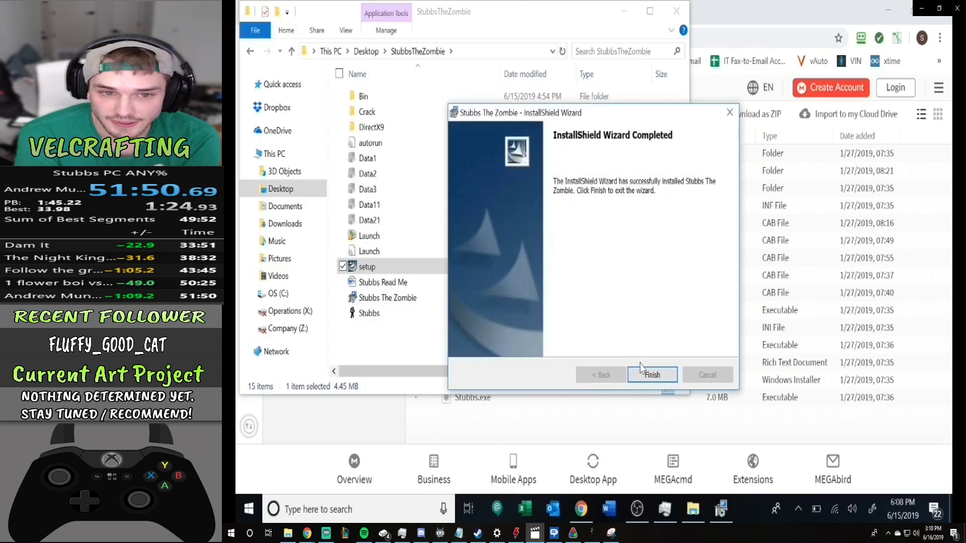
pyautogui.click(642, 373)
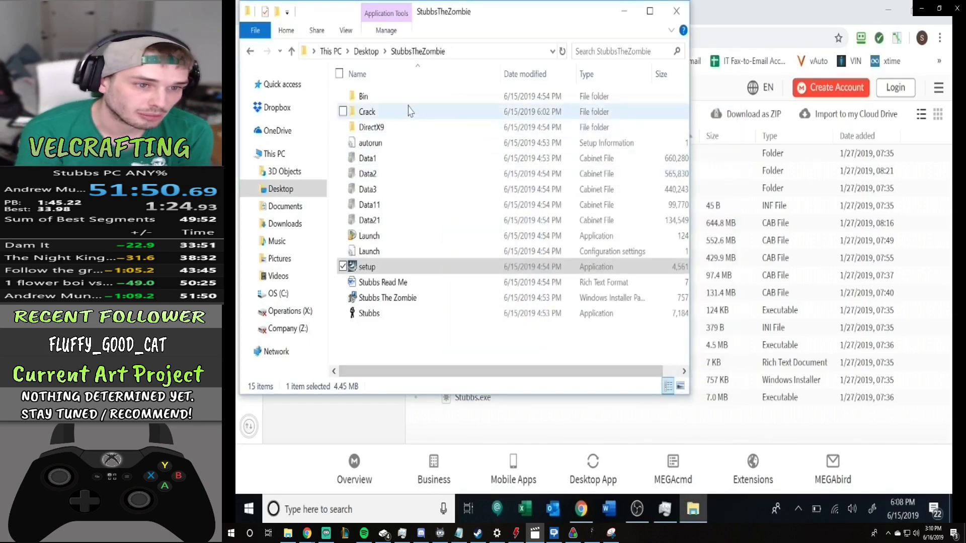
# In the Crack folder, rename the Stubbs application to CoDSP.
pyautogui.doubleClick(427, 112)
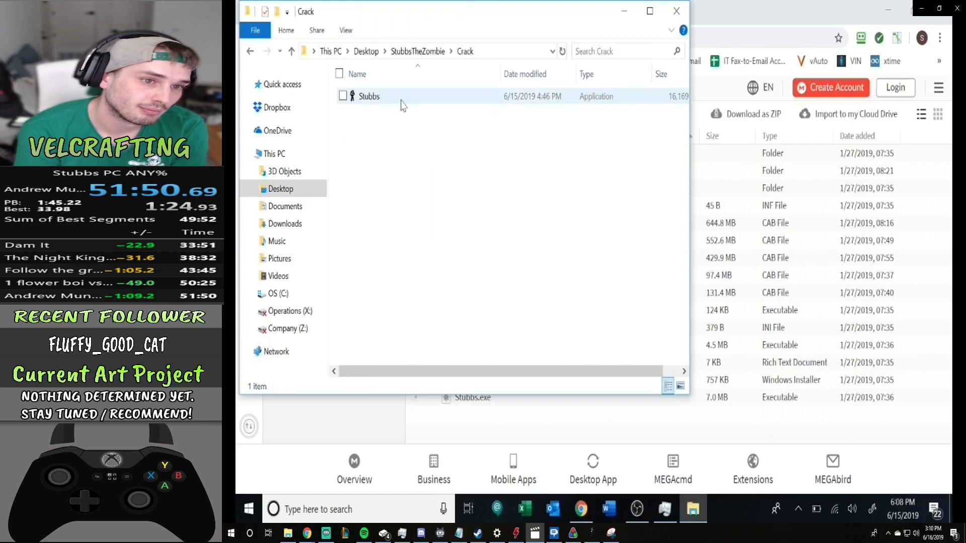
pyautogui.rightClick(401, 103)
pyautogui.click(399, 104)
pyautogui.rightClick(398, 104)
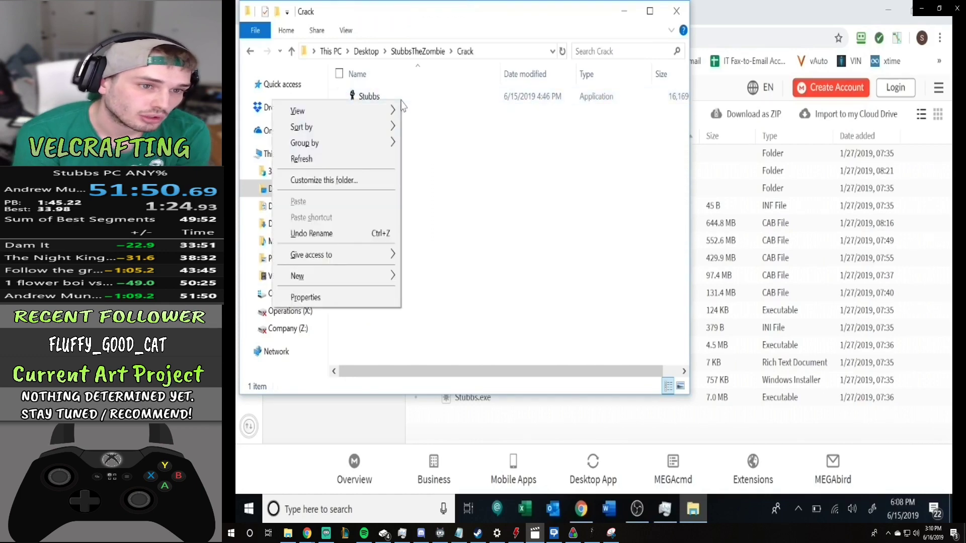
pyautogui.click(437, 177)
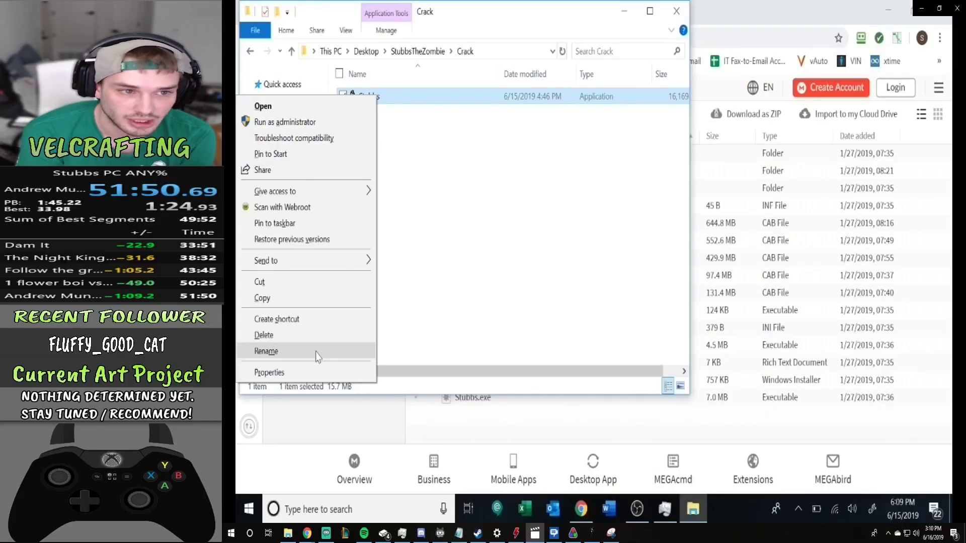
pyautogui.click(317, 352)
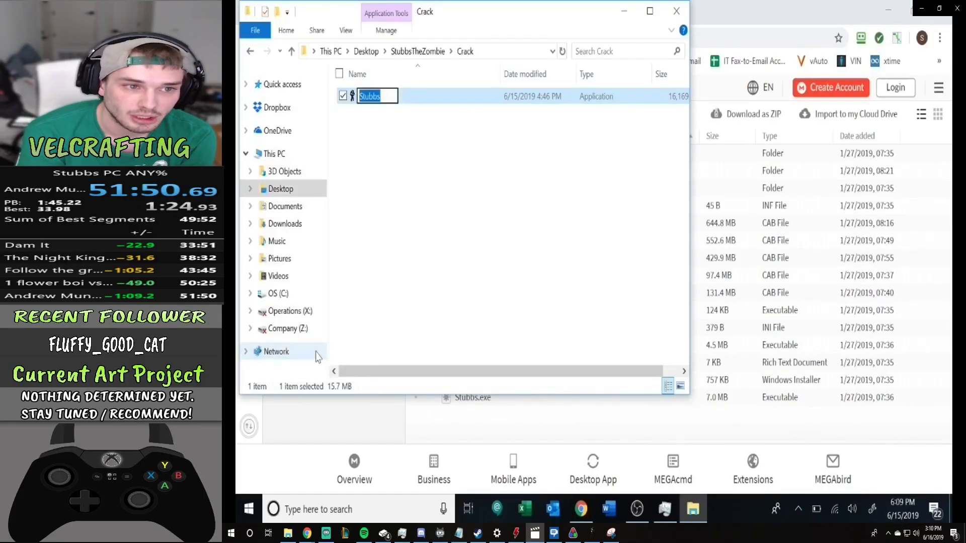
pyautogui.write('C')
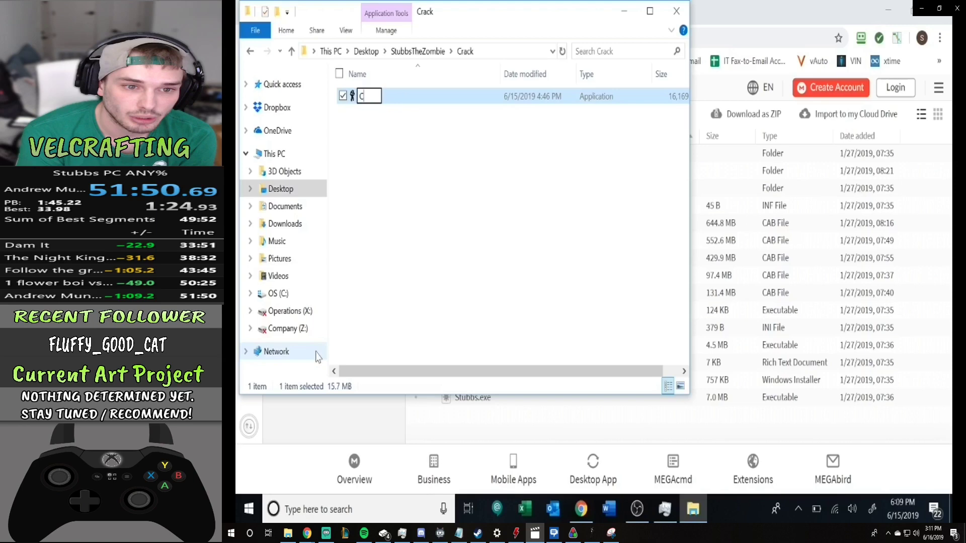
pyautogui.write('oDSP')
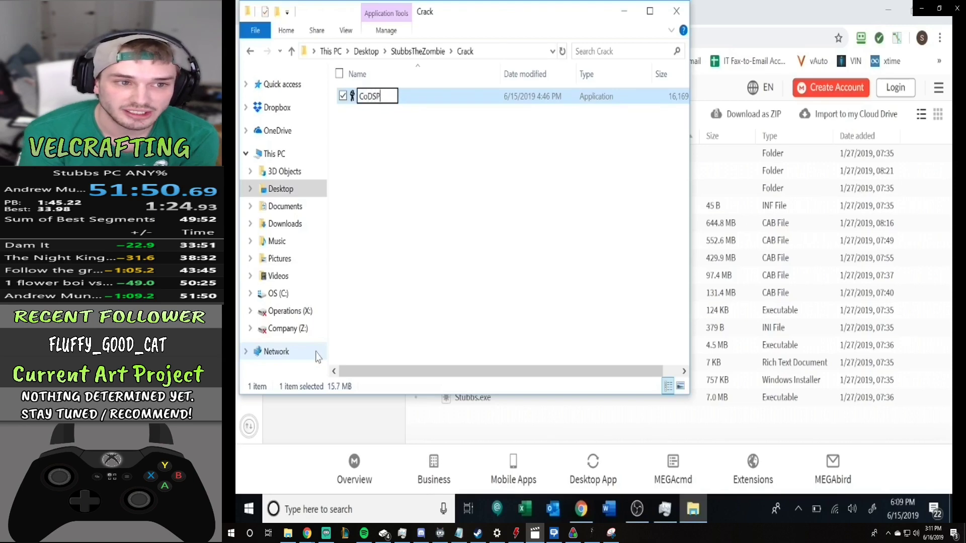
pyautogui.press('Return')
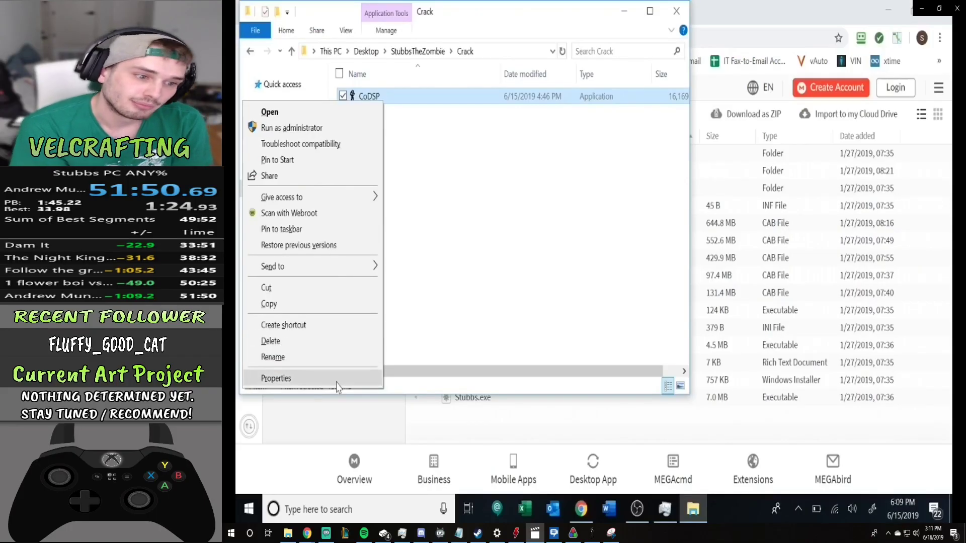
# In CoDSP's Properties, enable compatibility mode for Windows 7.
pyautogui.click(276, 378)
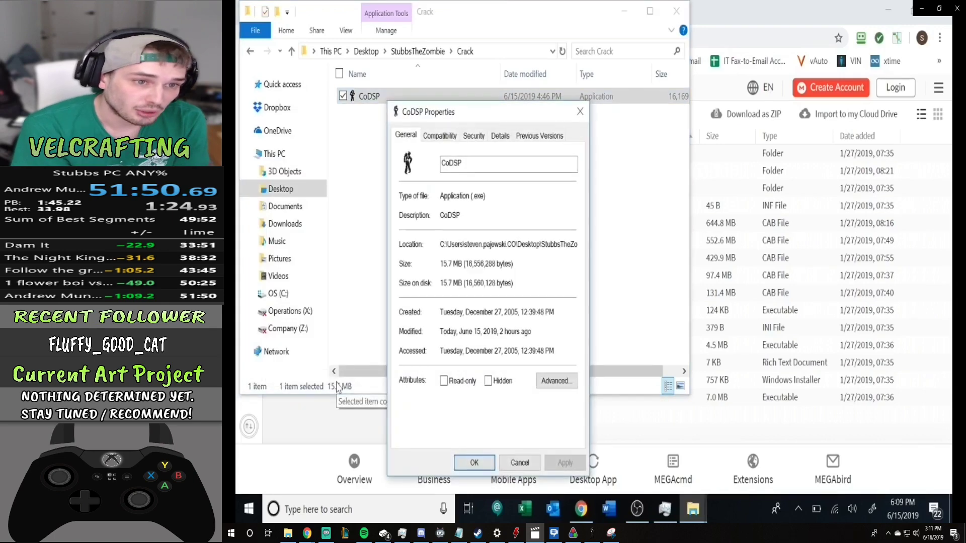
pyautogui.click(473, 138)
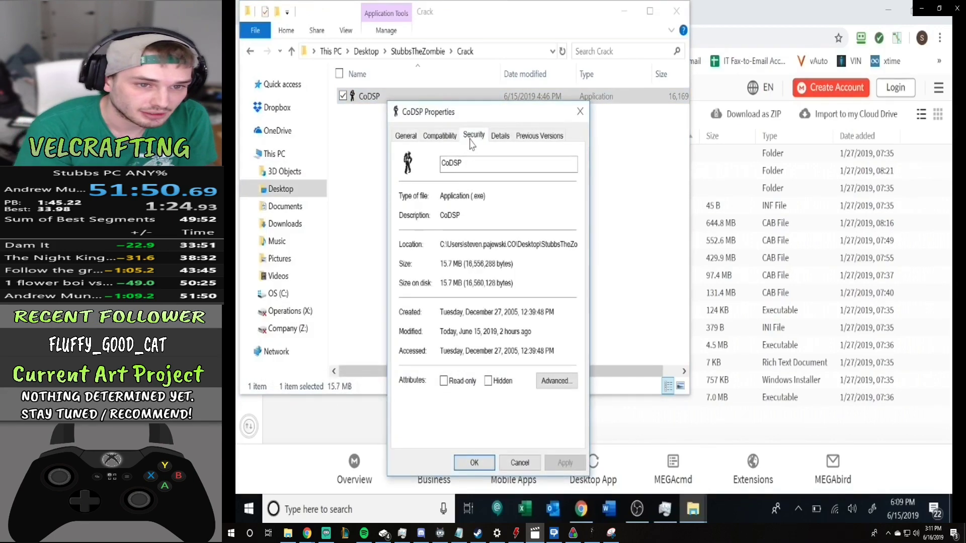
pyautogui.click(447, 141)
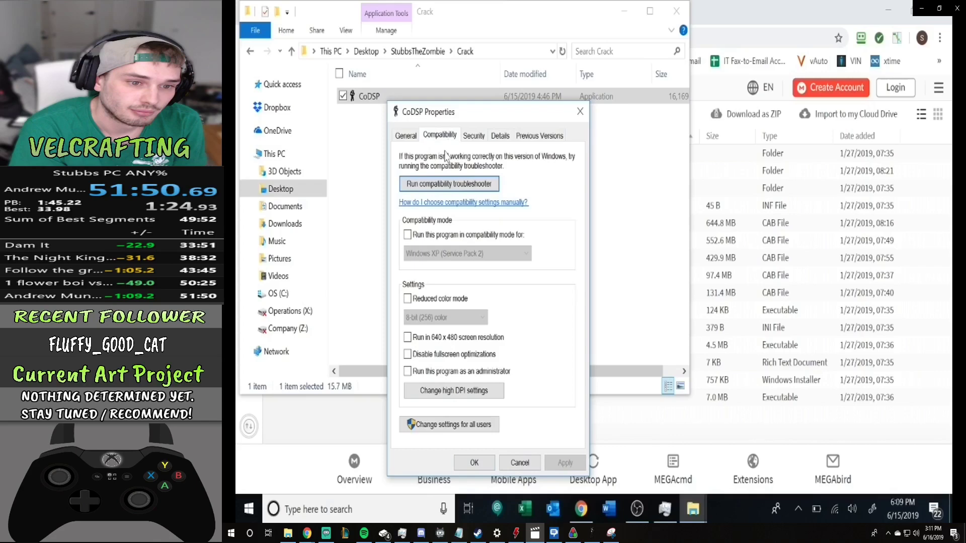
pyautogui.click(408, 235)
pyautogui.click(465, 254)
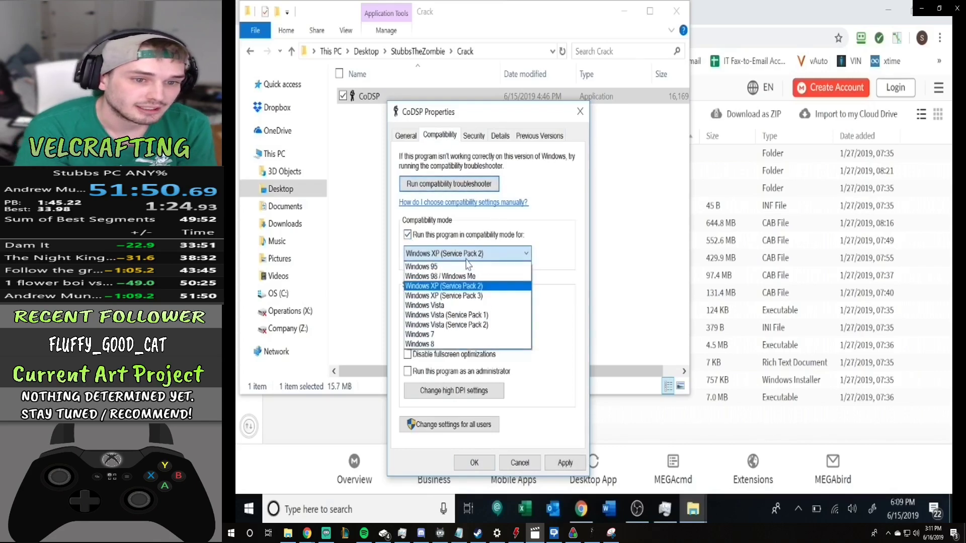
pyautogui.click(453, 336)
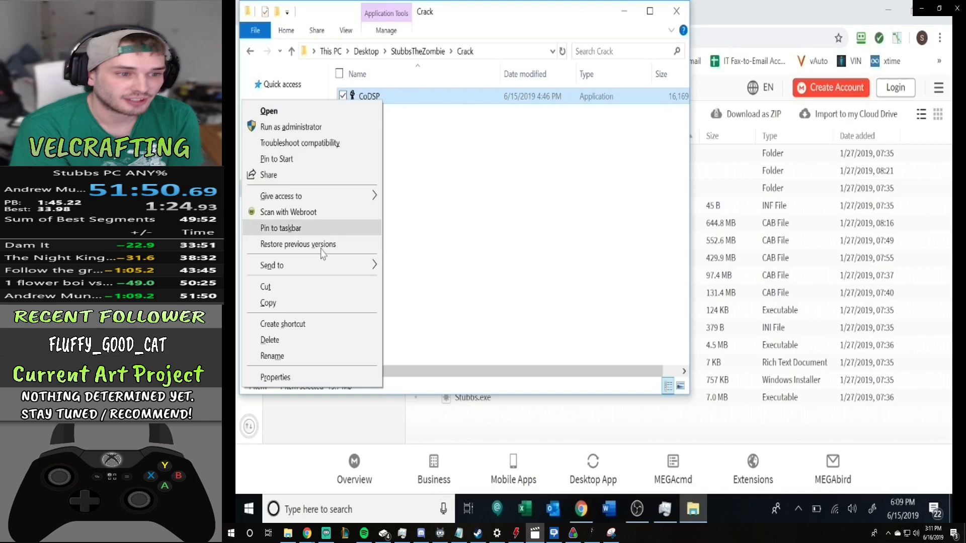
# Copy CoDSP and browse to C:\Program Files (x86)\Aspyr Media, Inc\Stubbs the Zombie.
pyautogui.moveTo(317, 267)
pyautogui.click(310, 304)
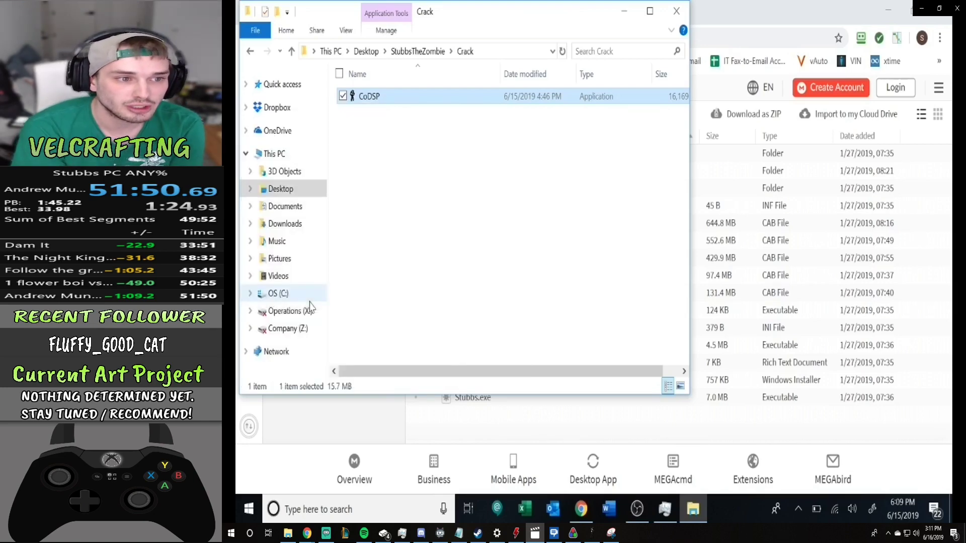
pyautogui.click(277, 295)
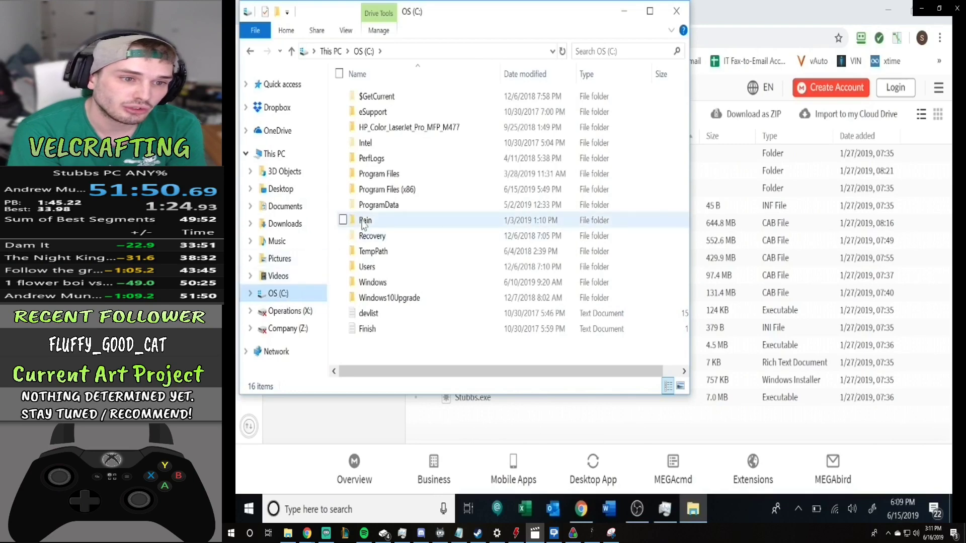
pyautogui.click(389, 191)
pyautogui.doubleClick(388, 195)
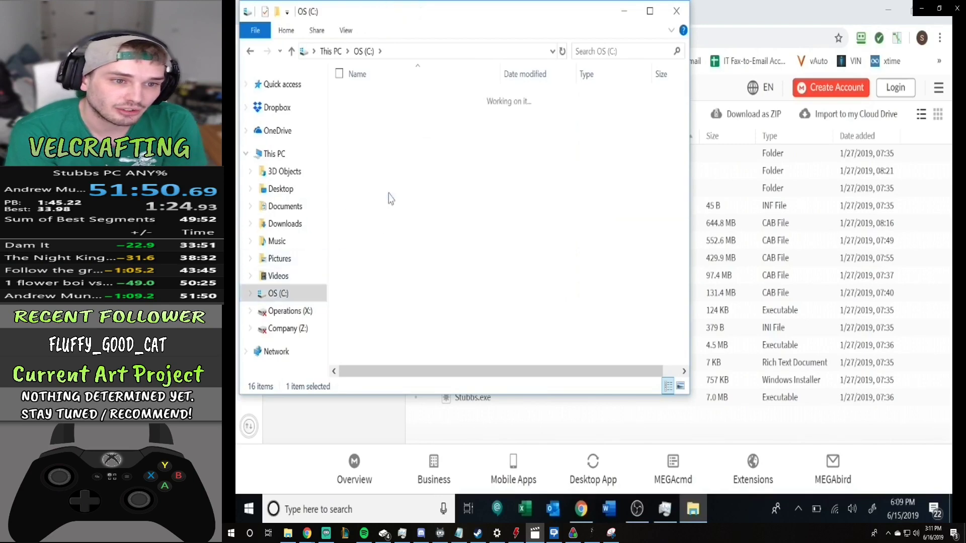
pyautogui.click(369, 116)
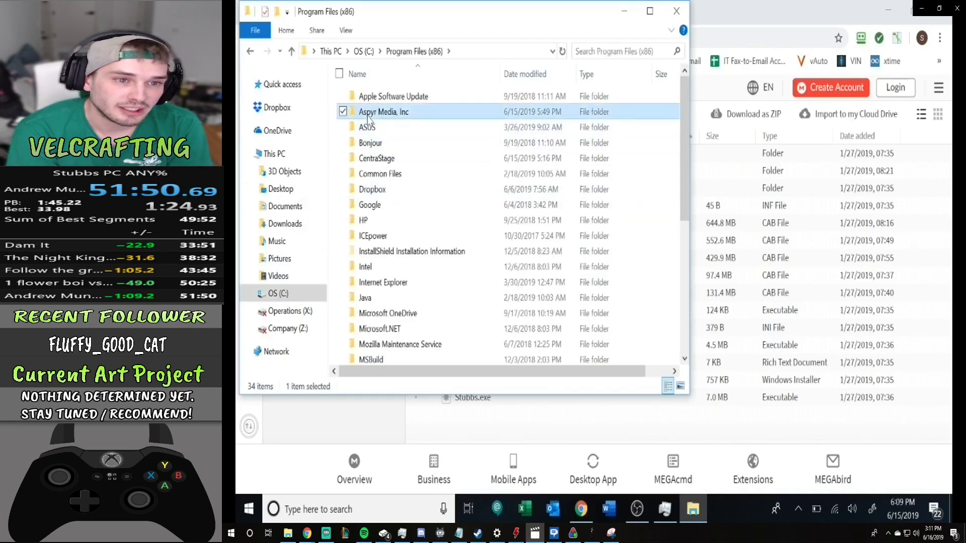
pyautogui.doubleClick(370, 119)
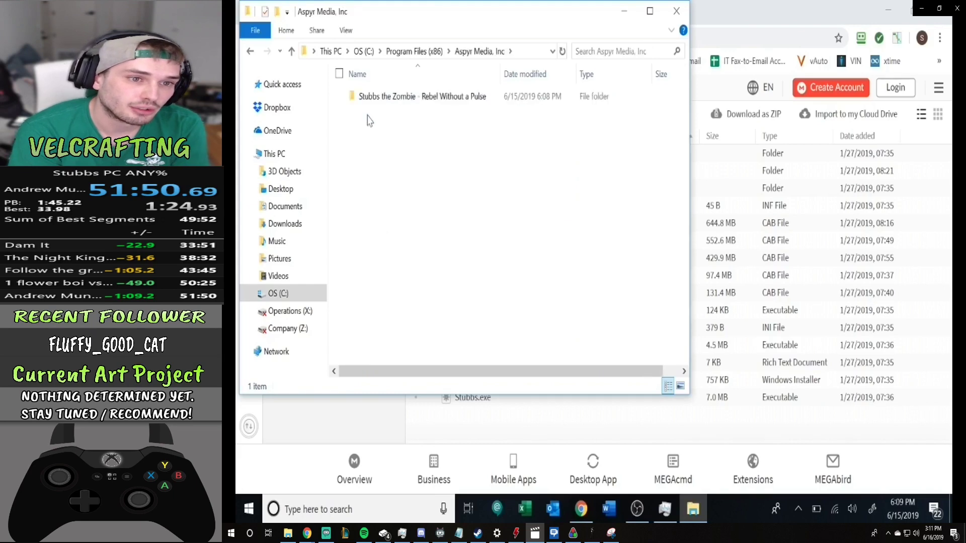
pyautogui.click(399, 103)
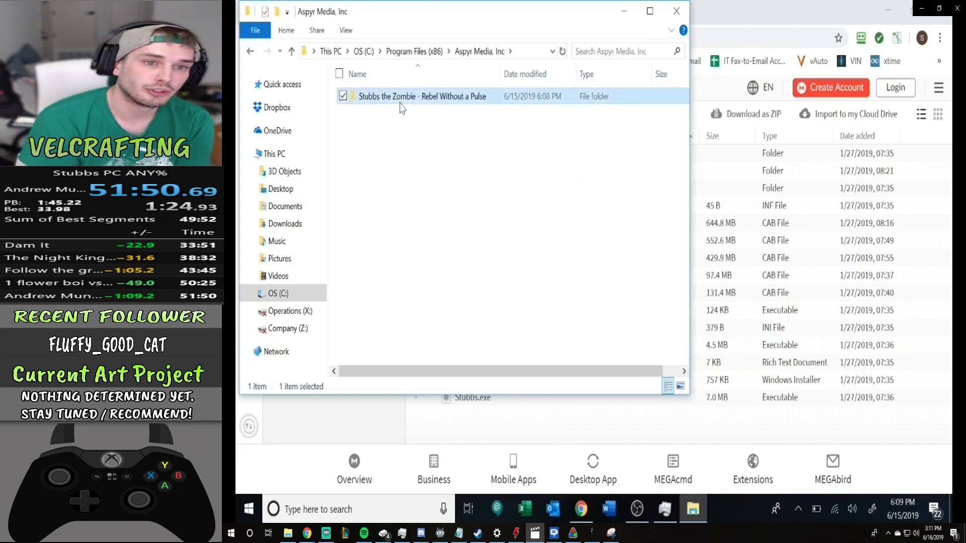
pyautogui.doubleClick(402, 104)
# Paste CoDSP into the game folder with administrator permission, then launch it.
pyautogui.hotkey('ctrl', 'v')
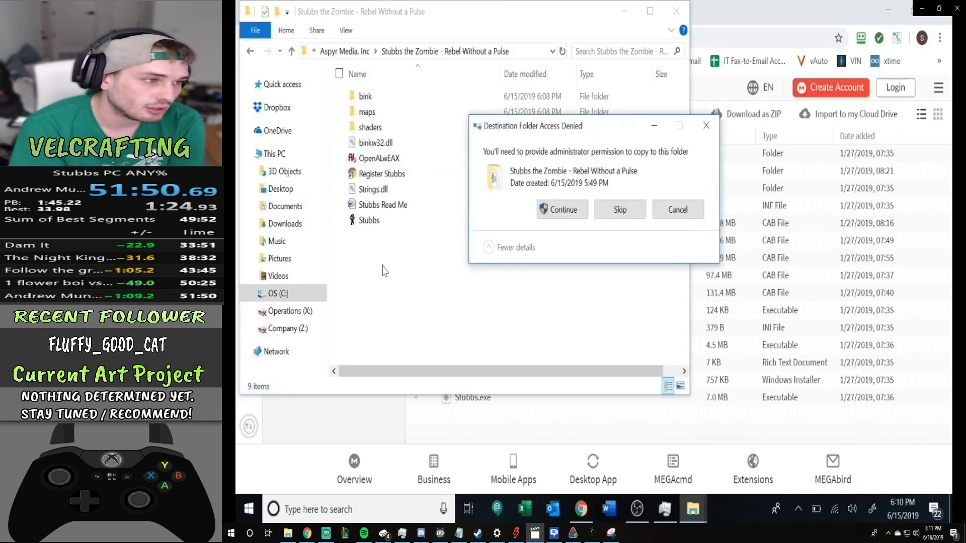
pyautogui.click(561, 216)
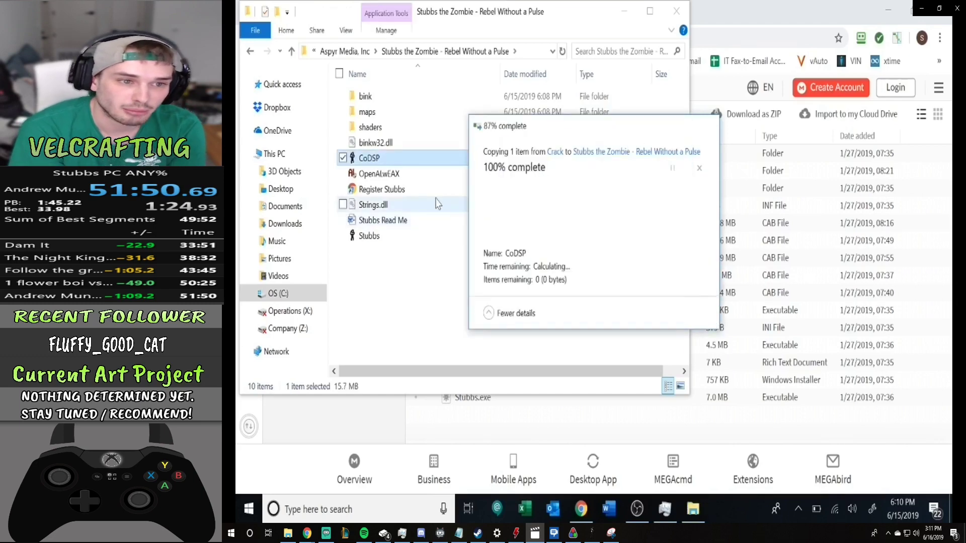
pyautogui.click(421, 280)
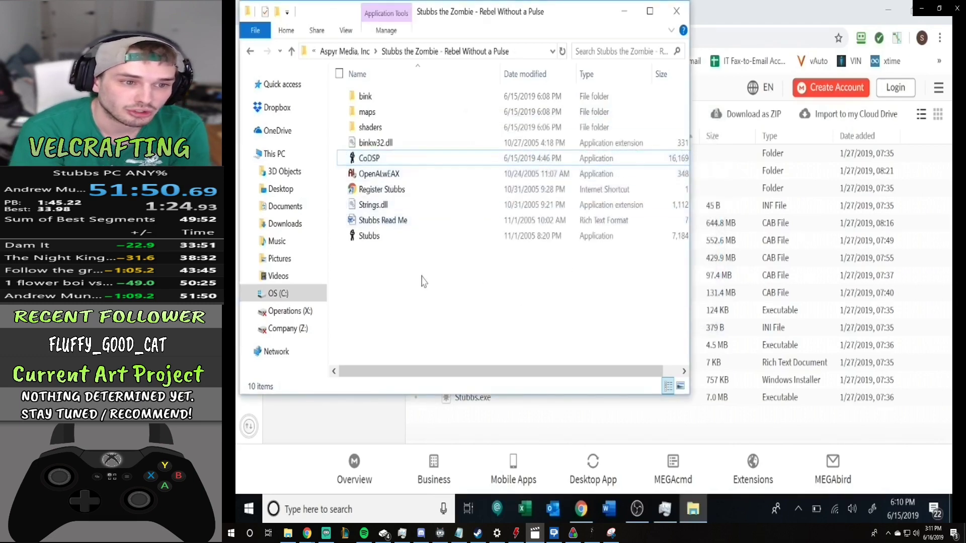
pyautogui.doubleClick(375, 159)
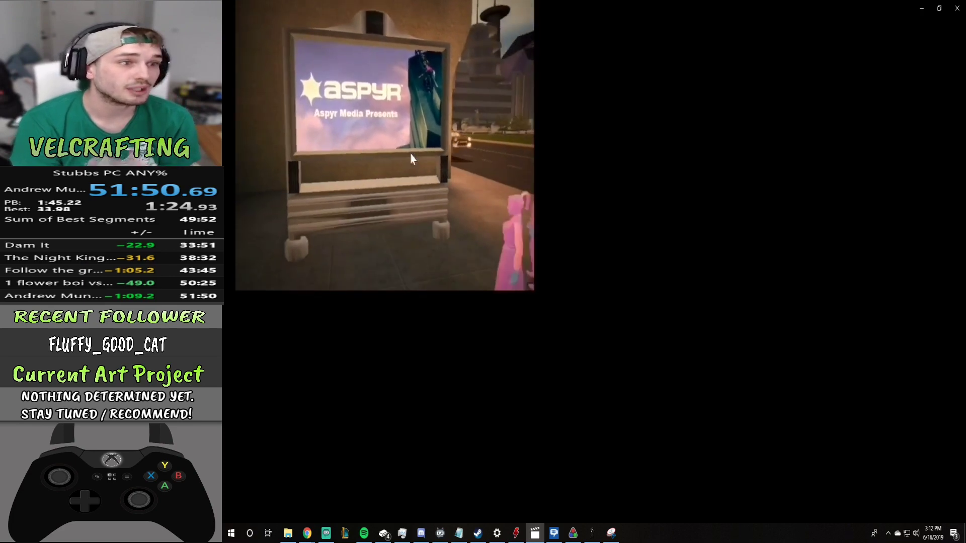
# Skip the intro and start a ONE PLAYER game with the default profile on EASY.
pyautogui.press('Escape')
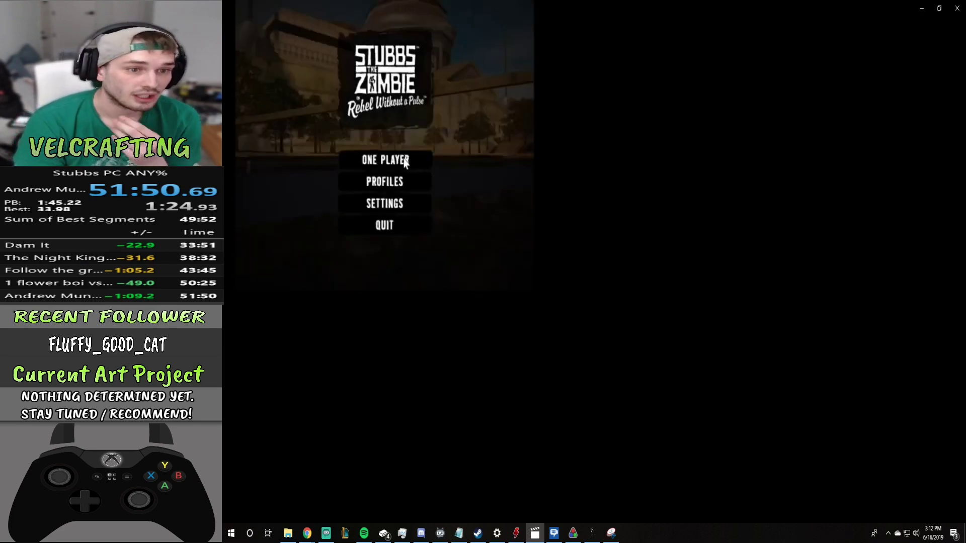
pyautogui.click(408, 159)
pyautogui.press('Return')
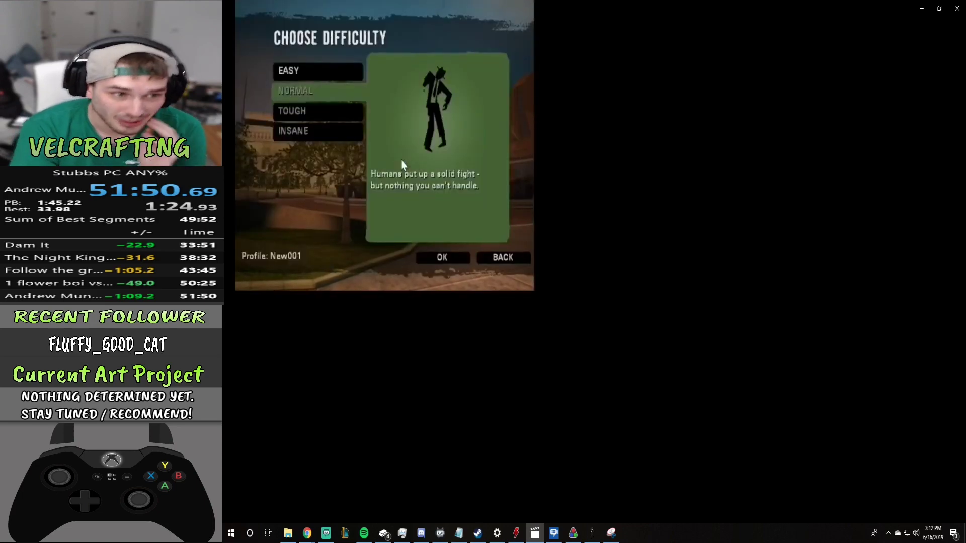
pyautogui.press('Up')
pyautogui.press('Return')
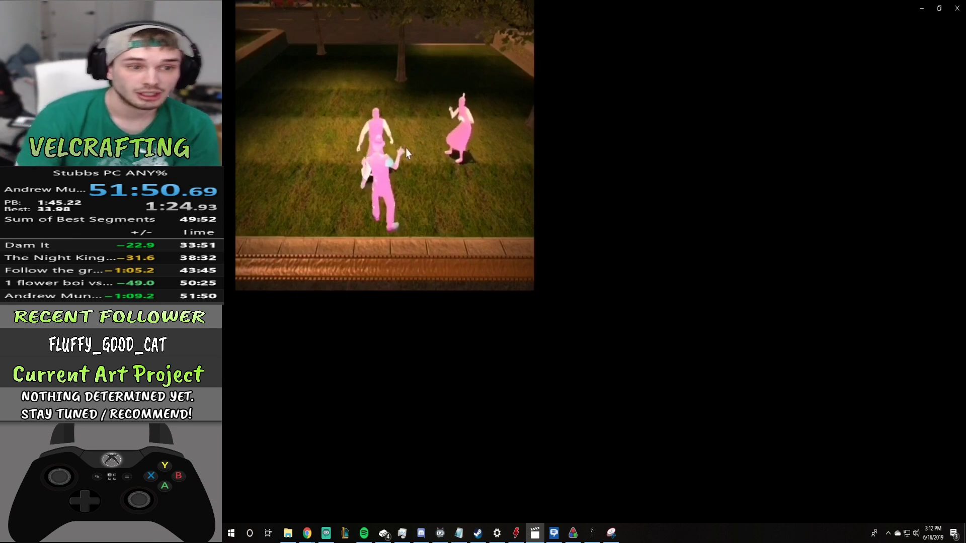
pyautogui.moveTo(519, 463)
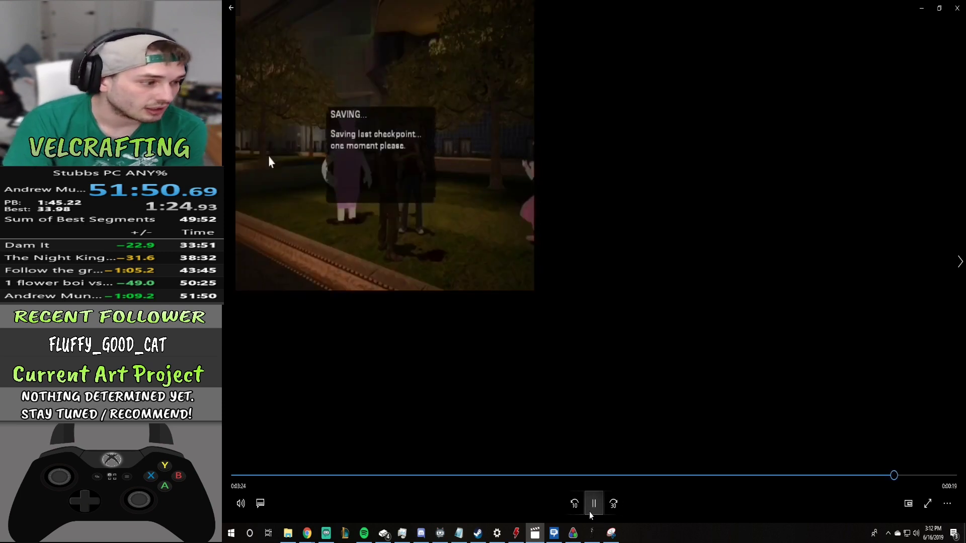
# Pause the gameplay clip in Movies & TV and minimize its window.
pyautogui.click(590, 512)
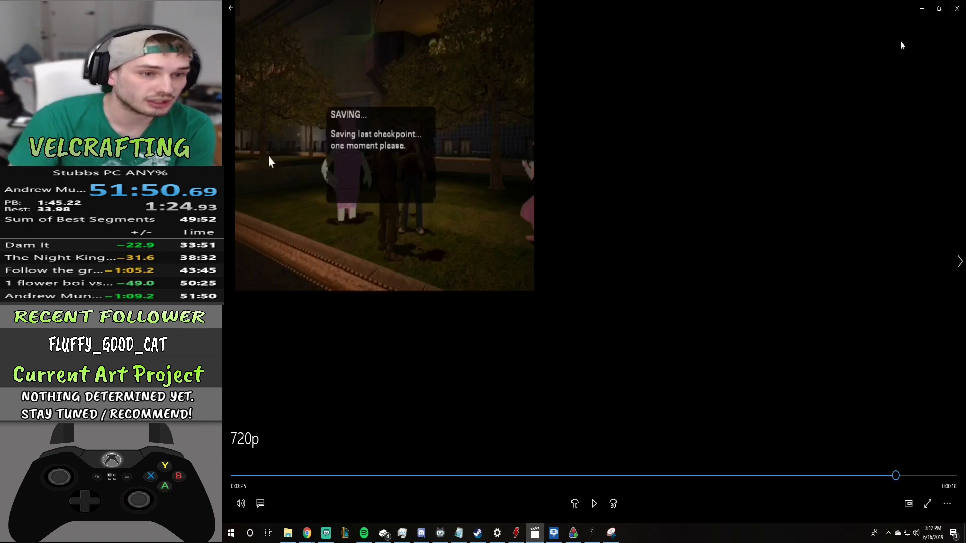
pyautogui.click(924, 12)
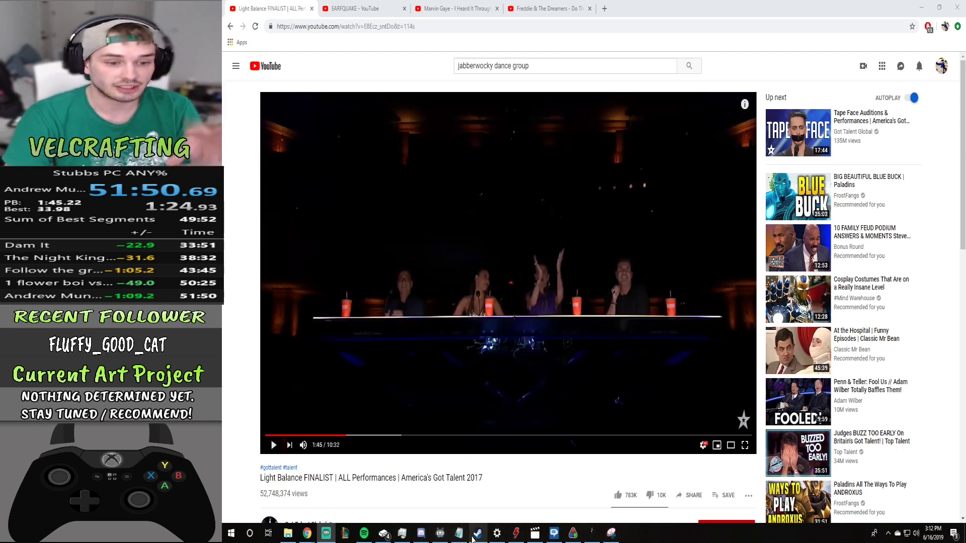
pyautogui.moveTo(503, 537)
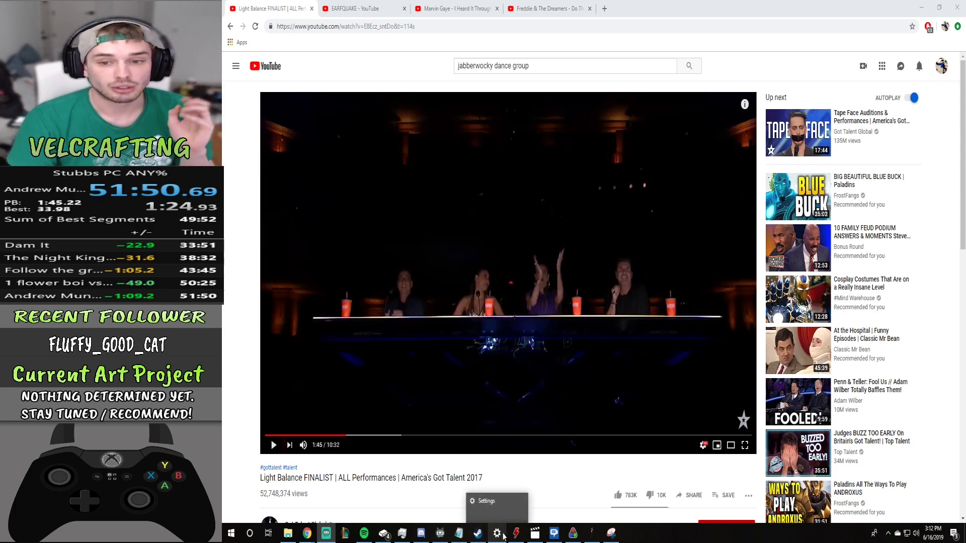